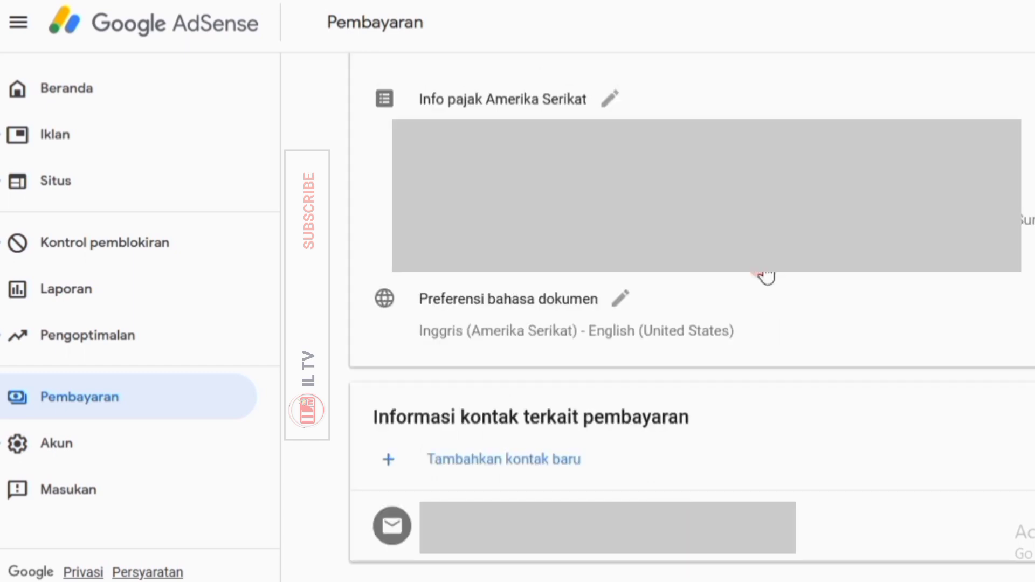
Open the United States tax info for editing and verify the Google account by entering the account password
click(611, 105)
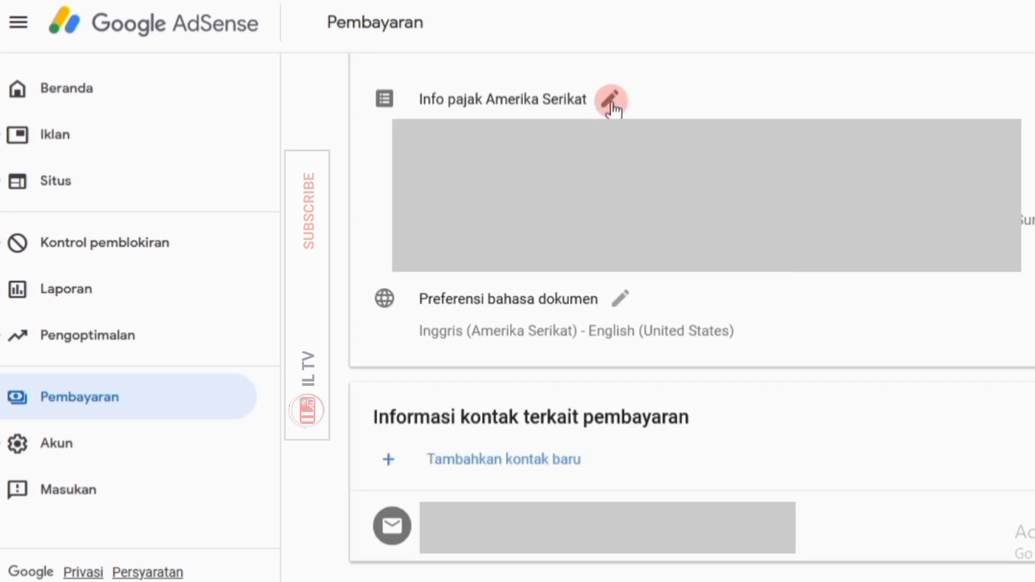
click(494, 286)
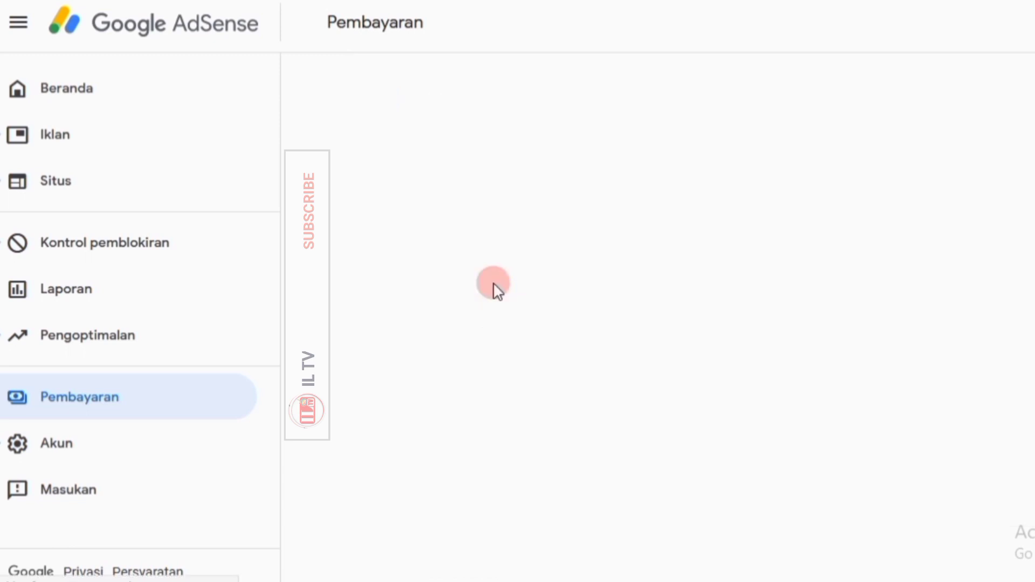
click(621, 291)
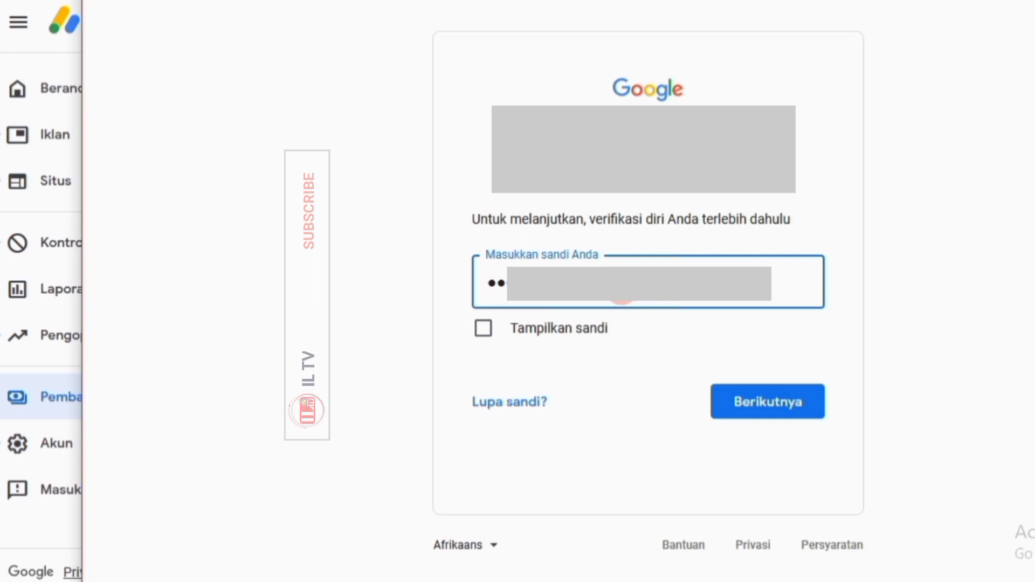
click(772, 402)
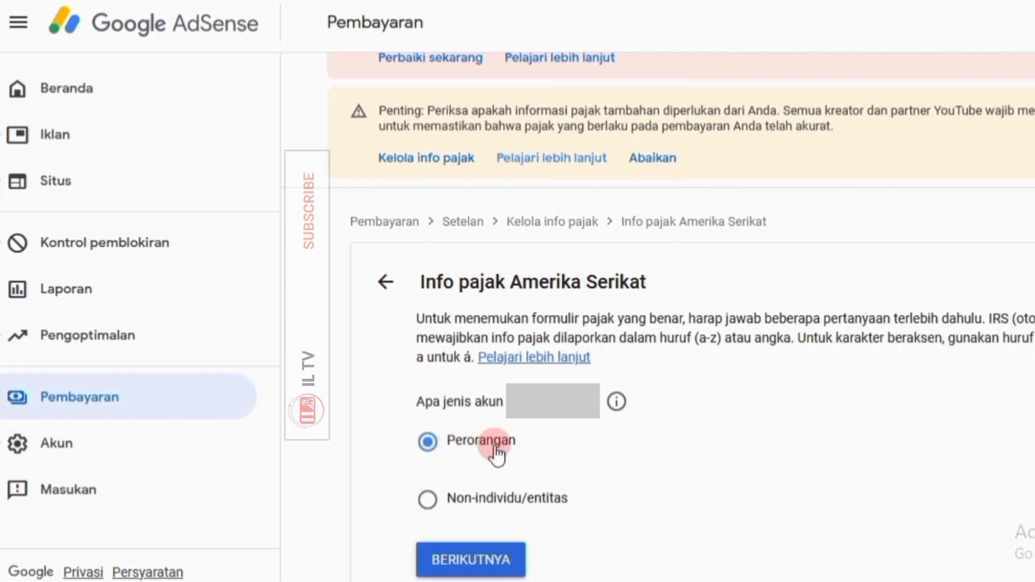
Proceed with Perorangan as the account type and answer Tidak to being a United States citizen or resident
click(485, 562)
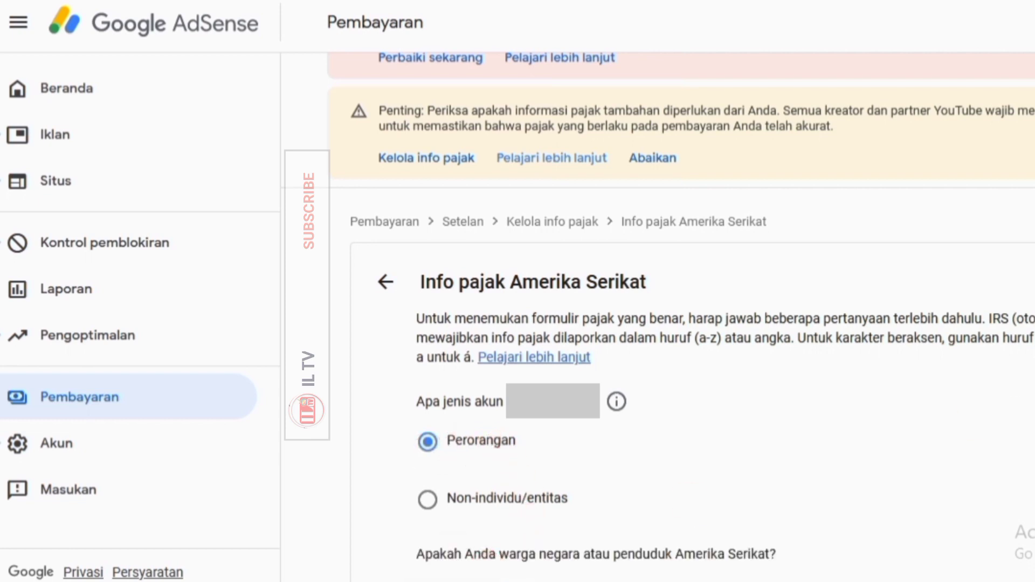
scroll(659, 318, down, 3)
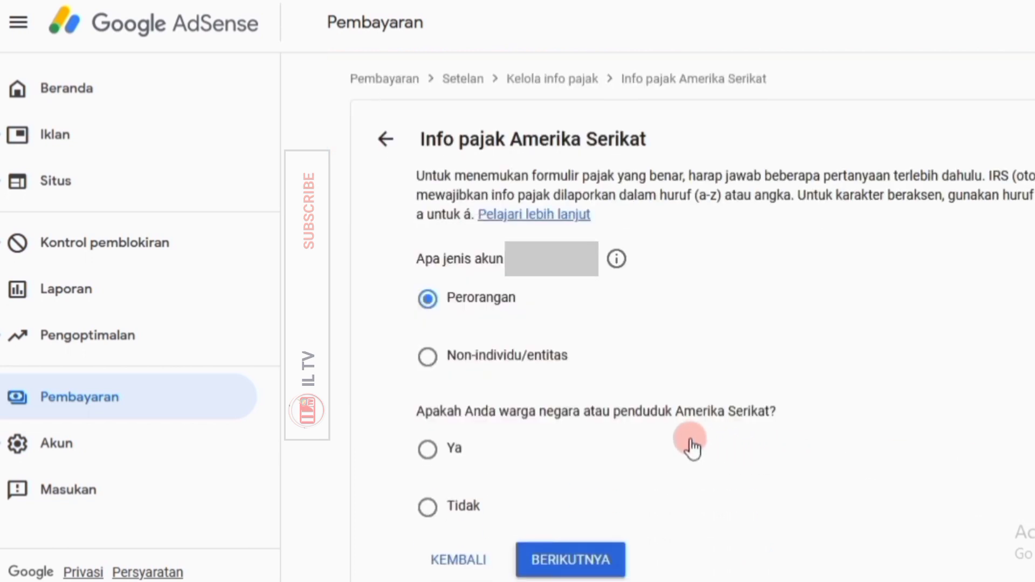
click(428, 509)
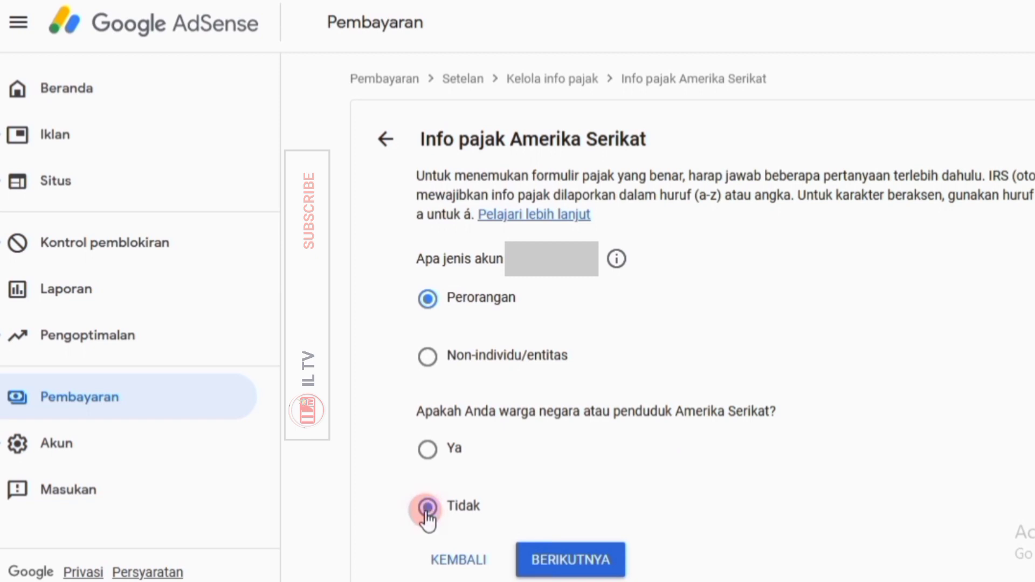
click(560, 563)
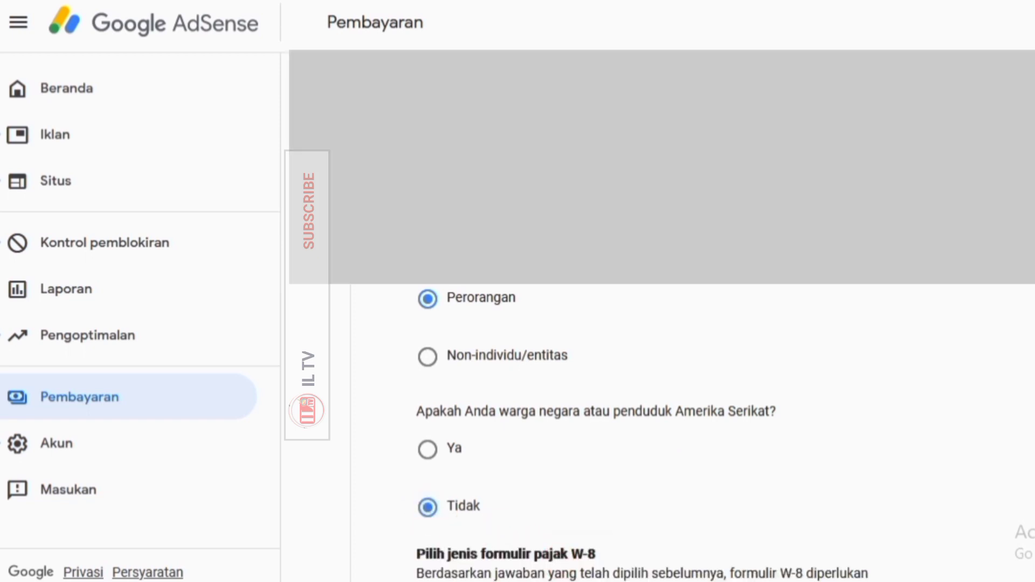
Choose W-8BEN as the W-8 tax form type and start the form
scroll(559, 539, down, 3)
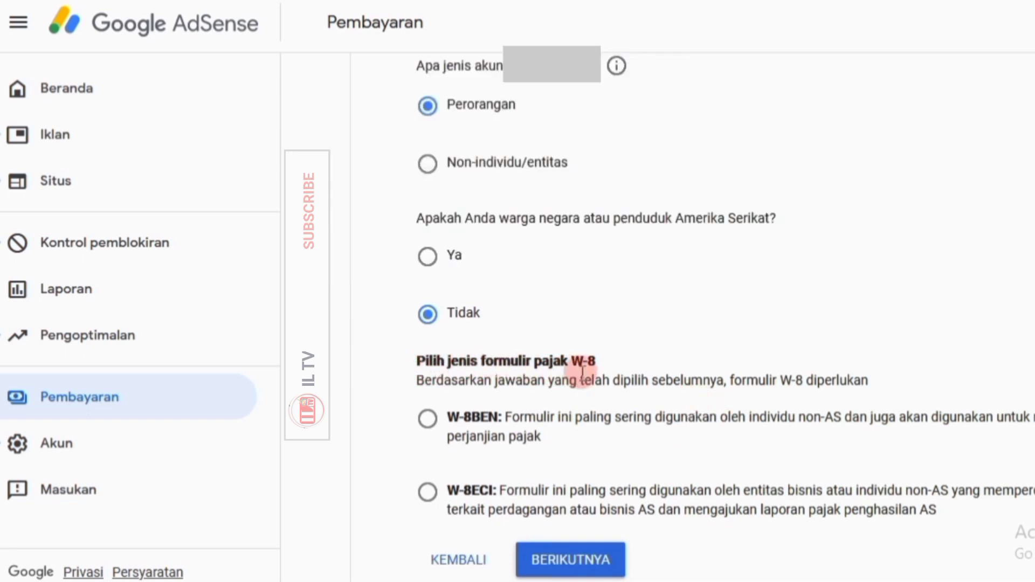
click(429, 421)
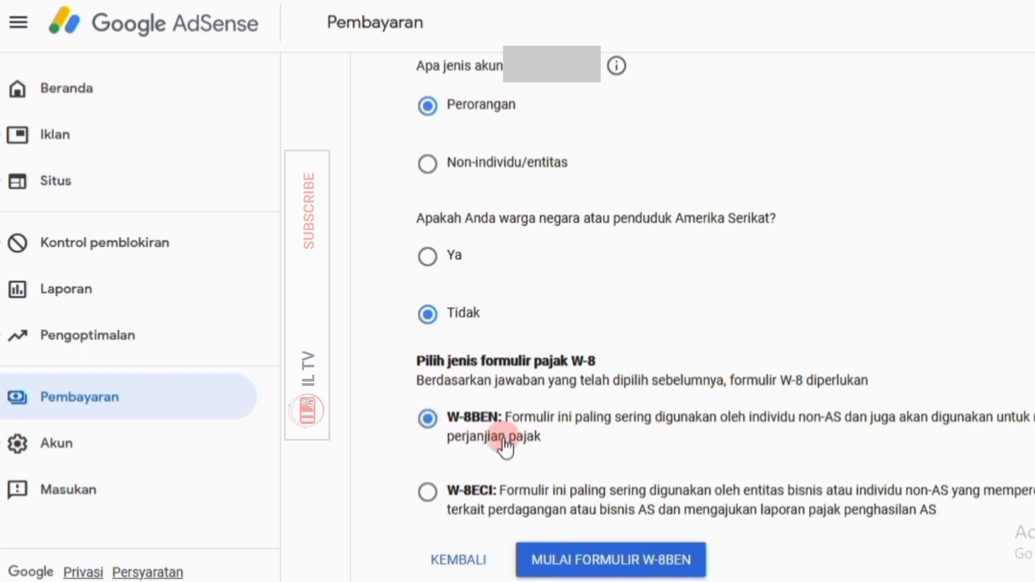
click(624, 567)
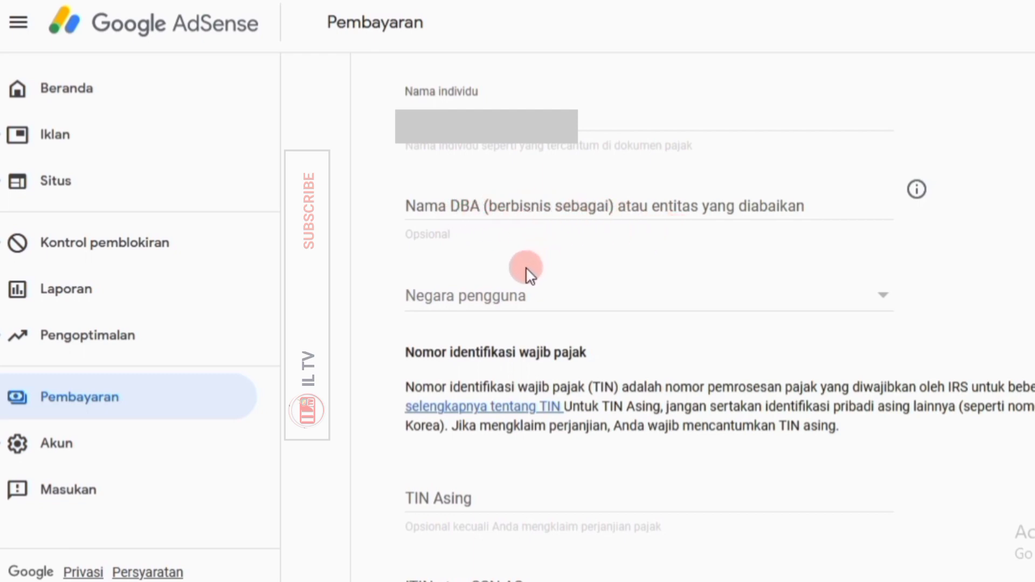
Set the user's country to Indonesia, fill in the foreign TIN with the tax identification number, and continue to the address section
click(534, 308)
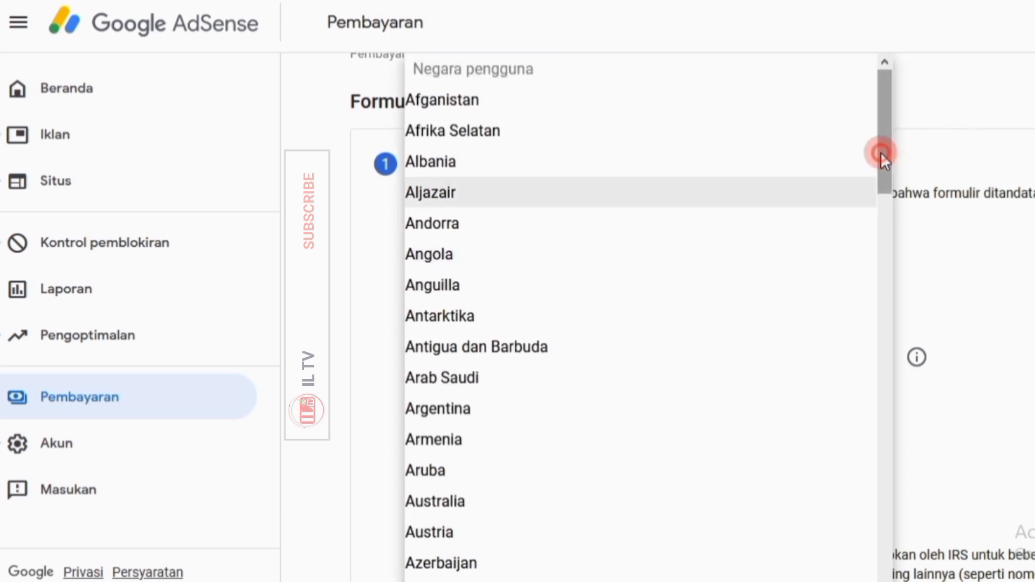
drag(881, 152, 904, 438)
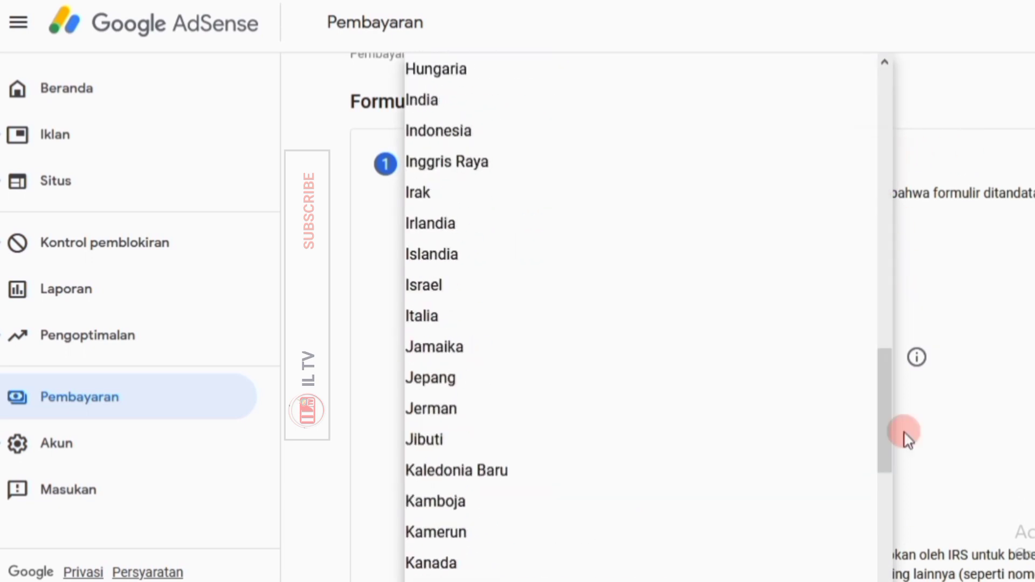
click(435, 134)
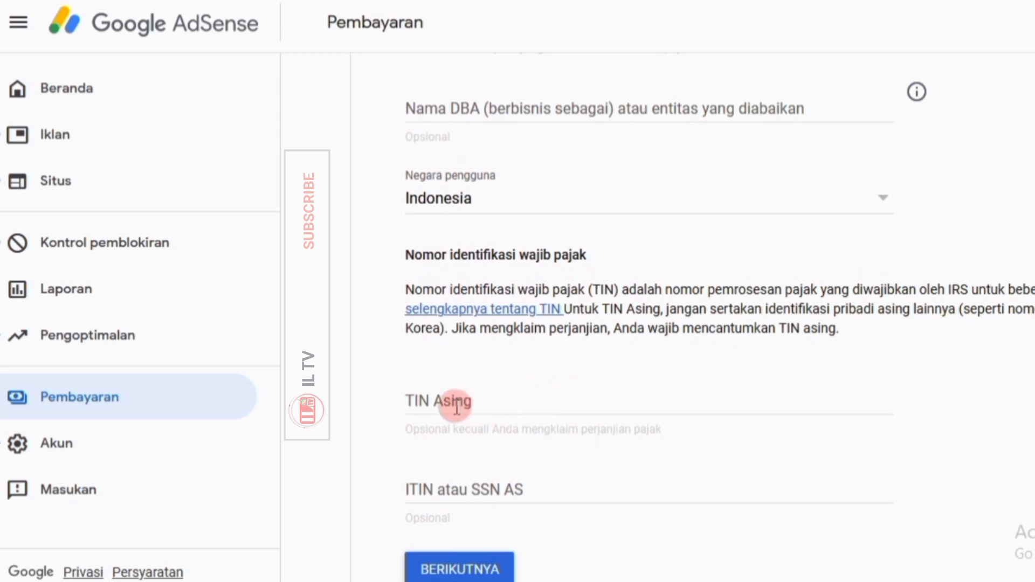
click(481, 403)
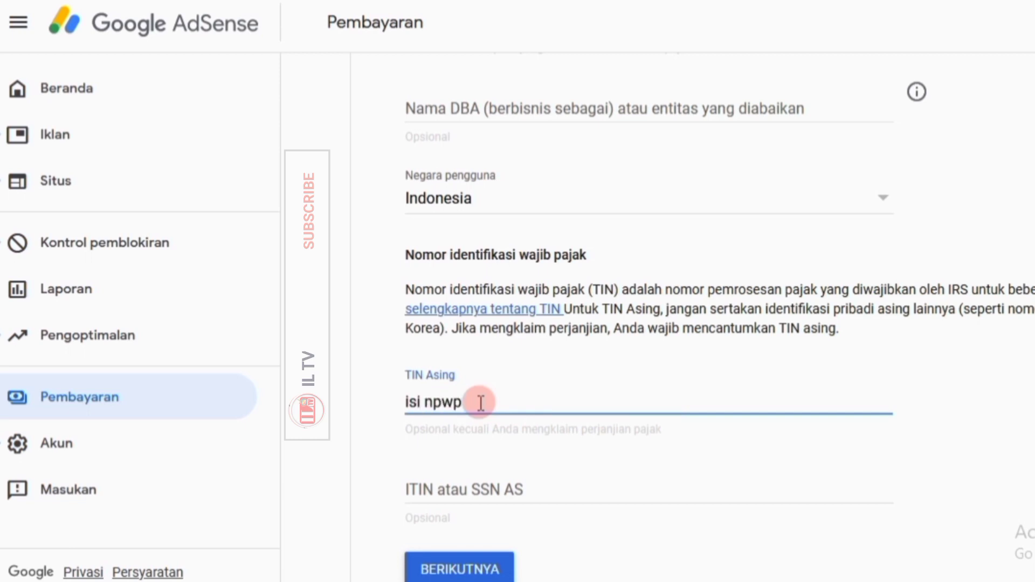
text(isi npwp kalau ada,)
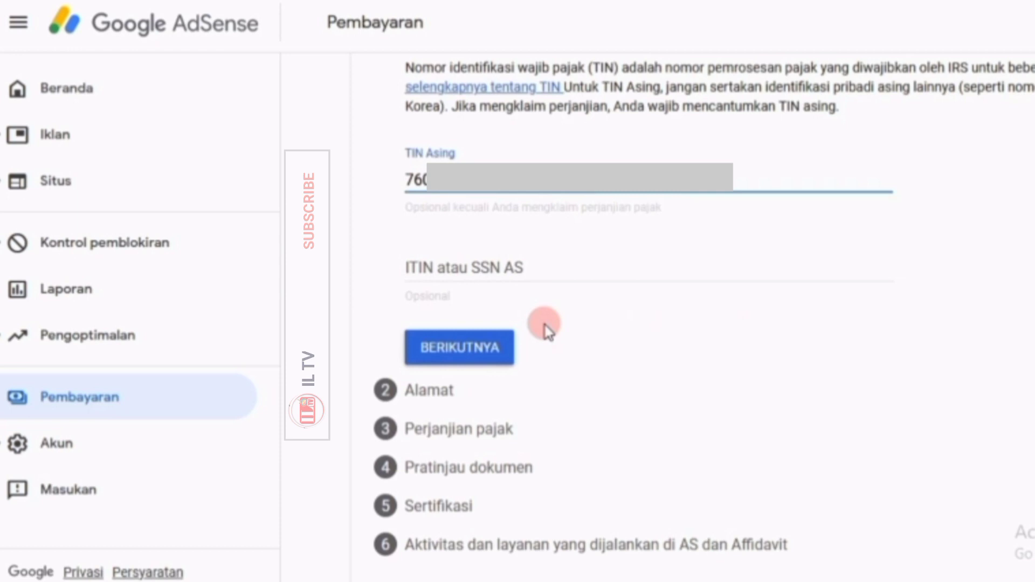
click(460, 353)
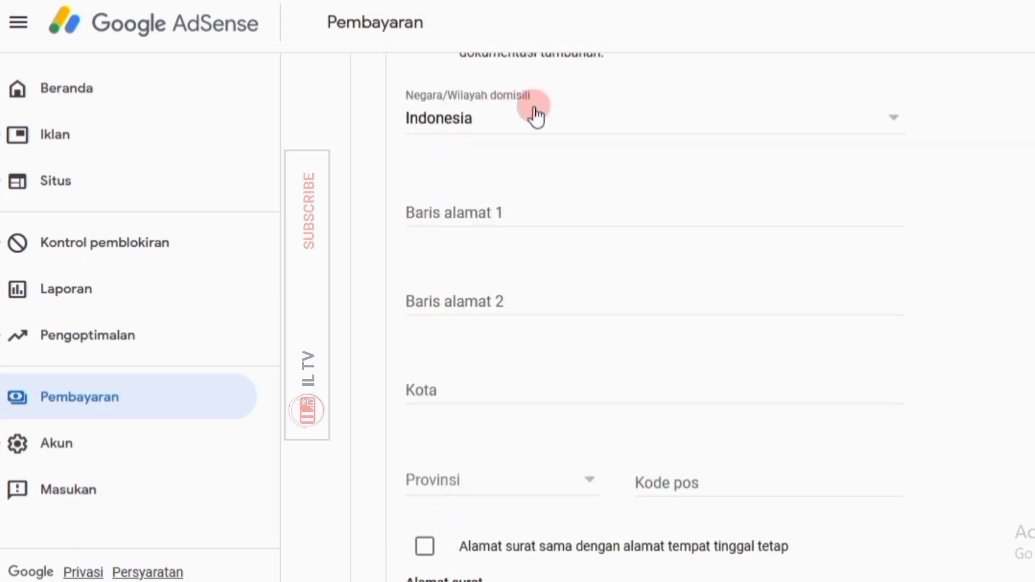
click(503, 218)
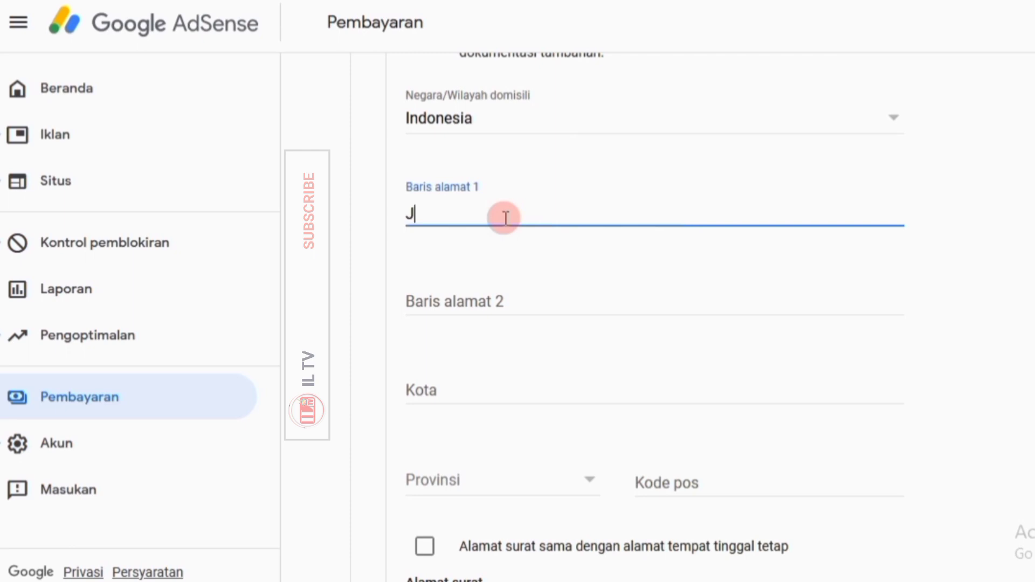
text(isikan alamat)
key(BackSpace)
key(BackSpace)
key(BackSpace)
key(BackSpace)
key(BackSpace)
key(BackSpace)
key(BackSpace)
key(BackSpace)
key(BackSpace)
key(BackSpace)
key(BackSpace)
key(BackSpace)
key(BackSpace)
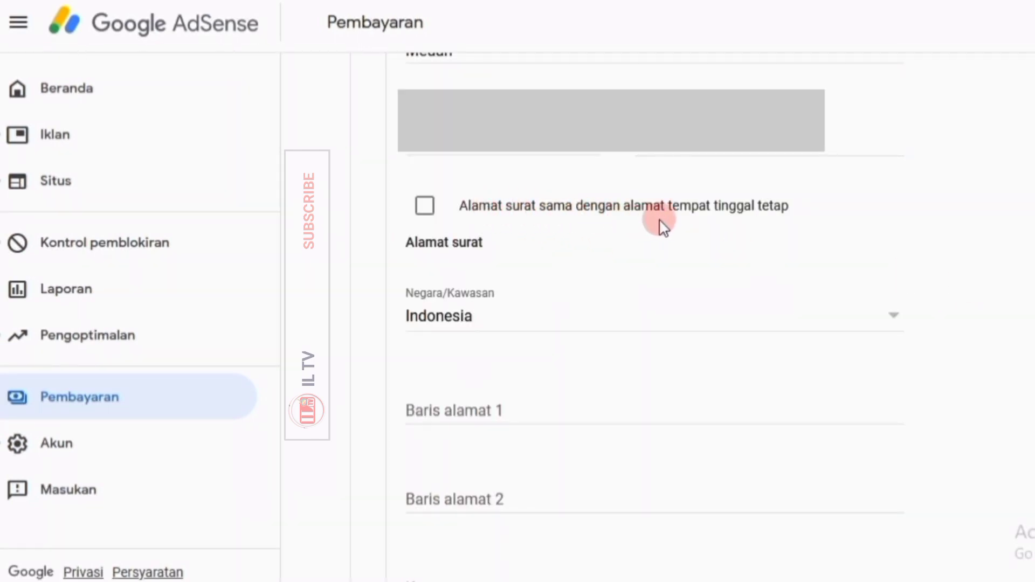
Mark the mailing address as the same as the permanent residence address and continue to the tax treaty section
click(426, 207)
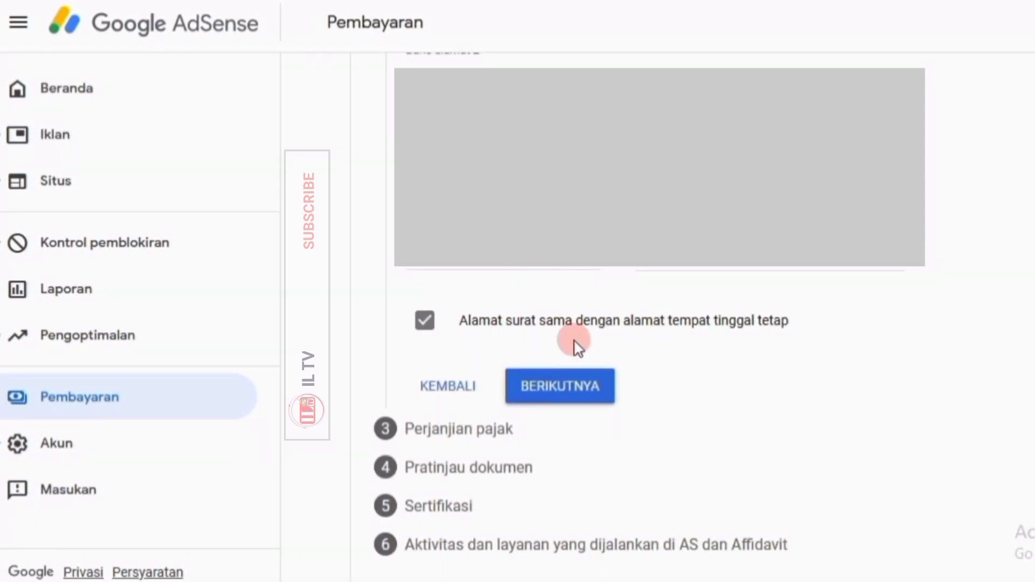
click(567, 393)
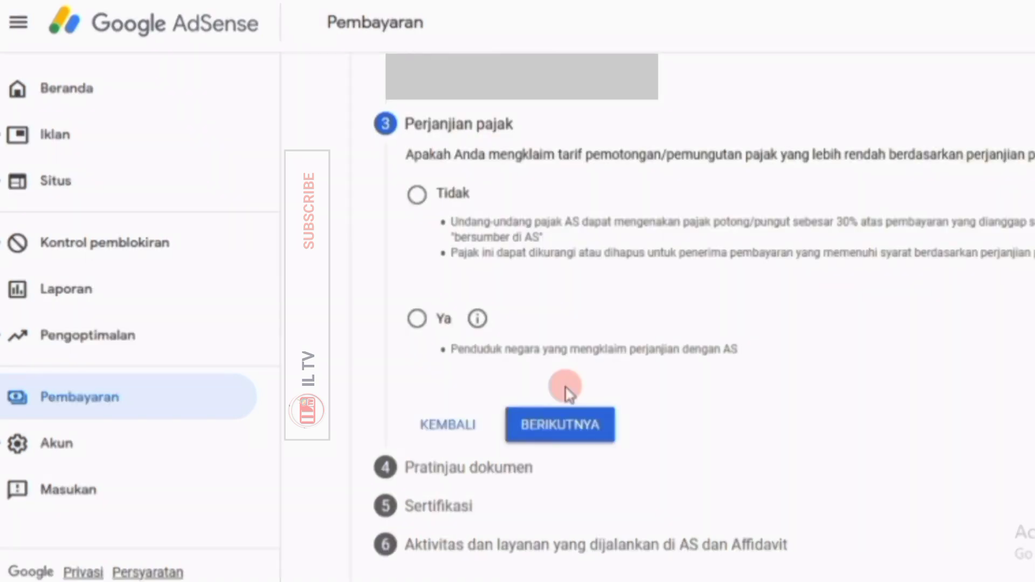
Answer Ya to claiming a reduced treaty withholding rate and declare residency in a treaty country, choosing Indonesia
click(416, 319)
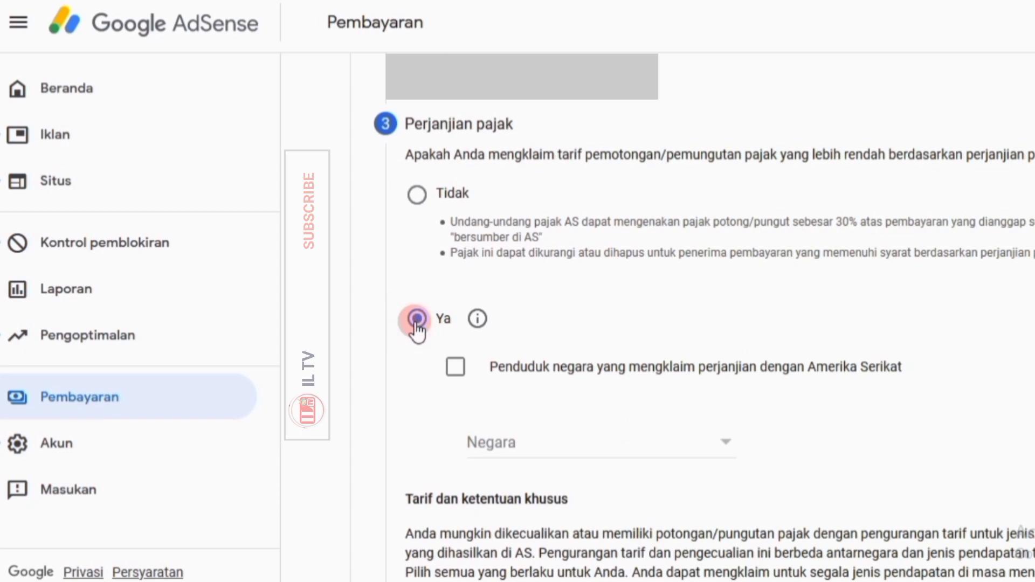
click(456, 367)
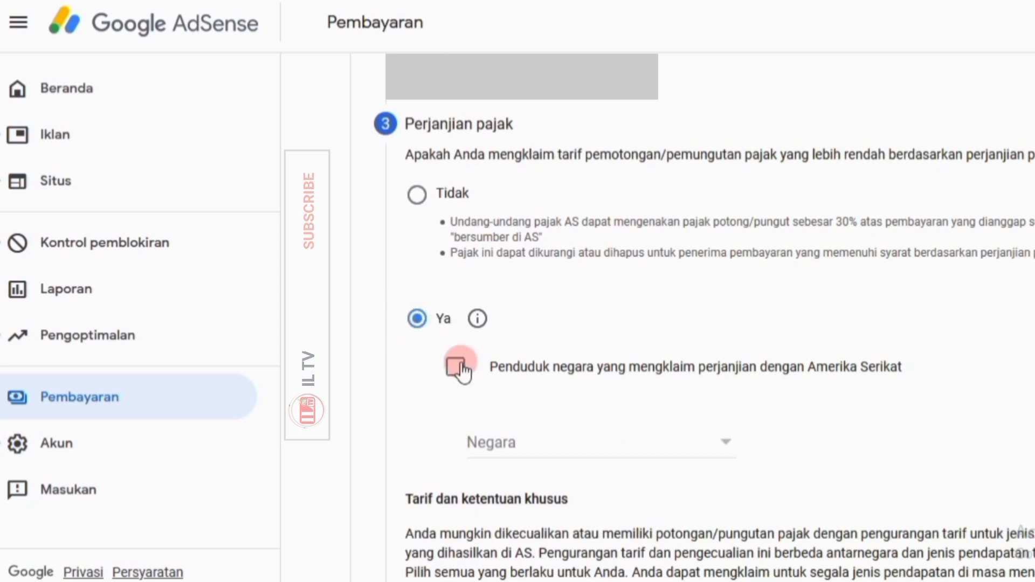
click(457, 367)
scroll(896, 358, down, 2)
click(691, 363)
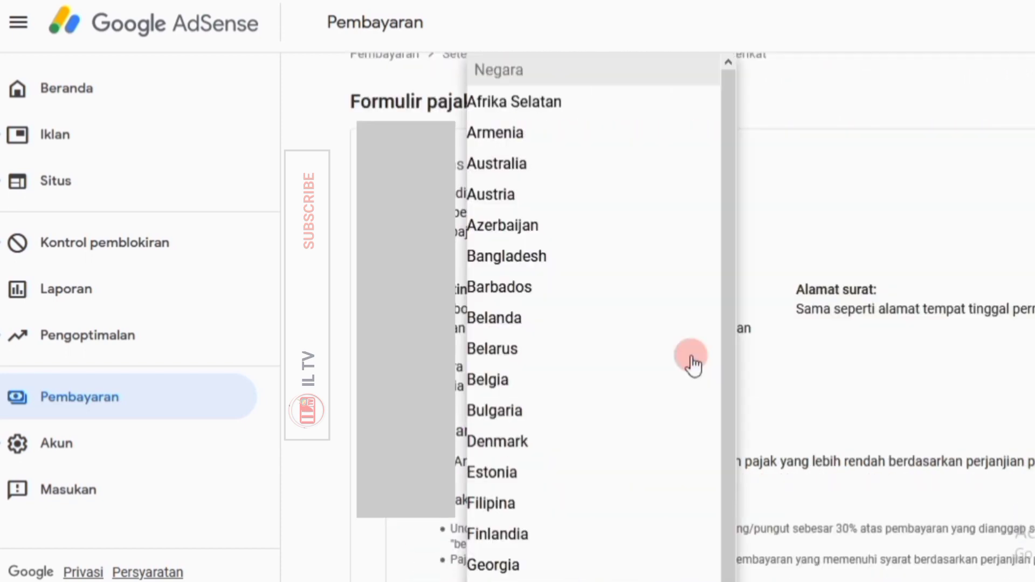
drag(730, 293, 517, 465)
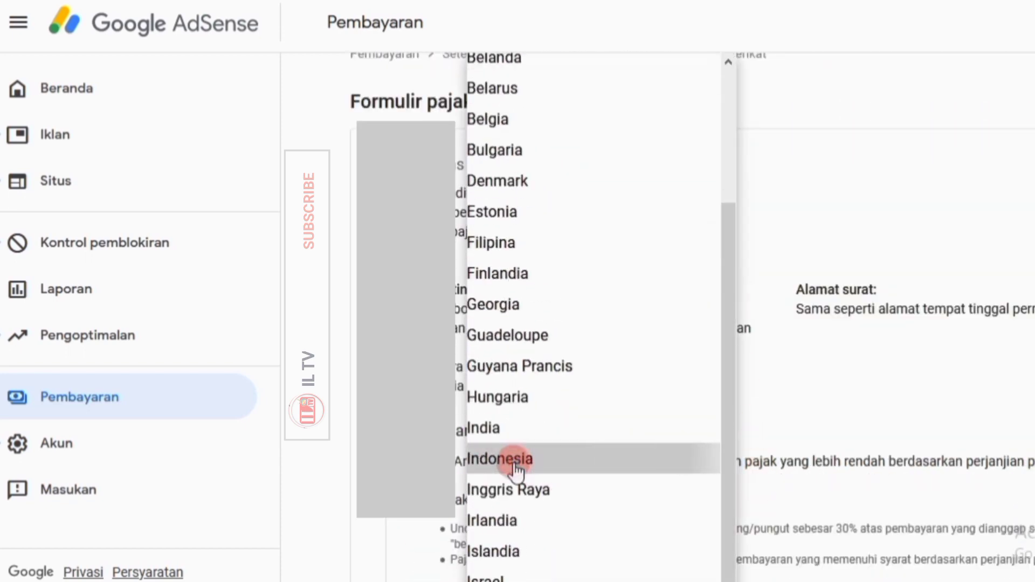
click(515, 463)
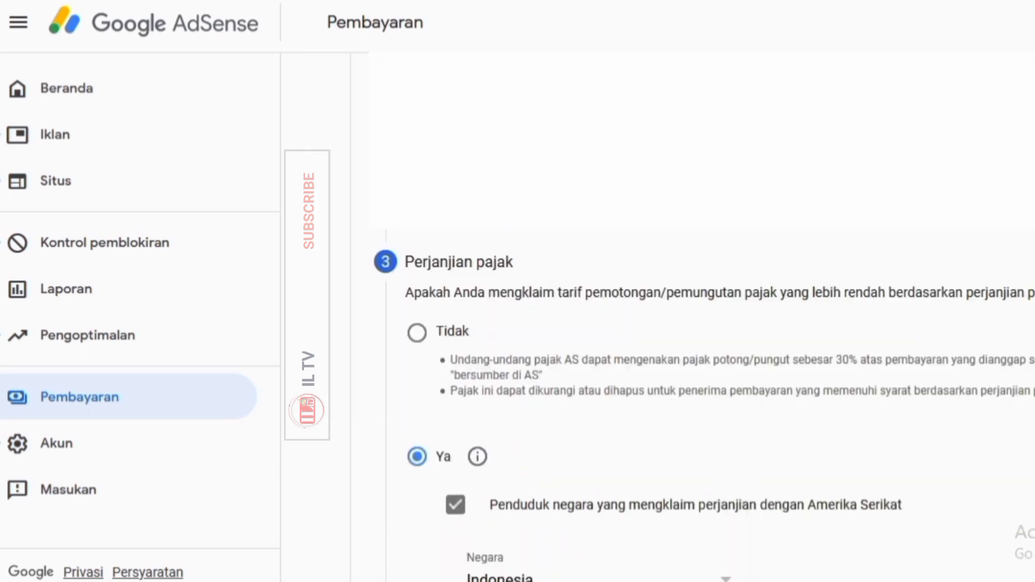
Claim Layanan (AdSense) under Pasal 8 ayat 1 at 0% (pengurangan tarif) and check its treaty eligibility statement
scroll(433, 227, down, 8)
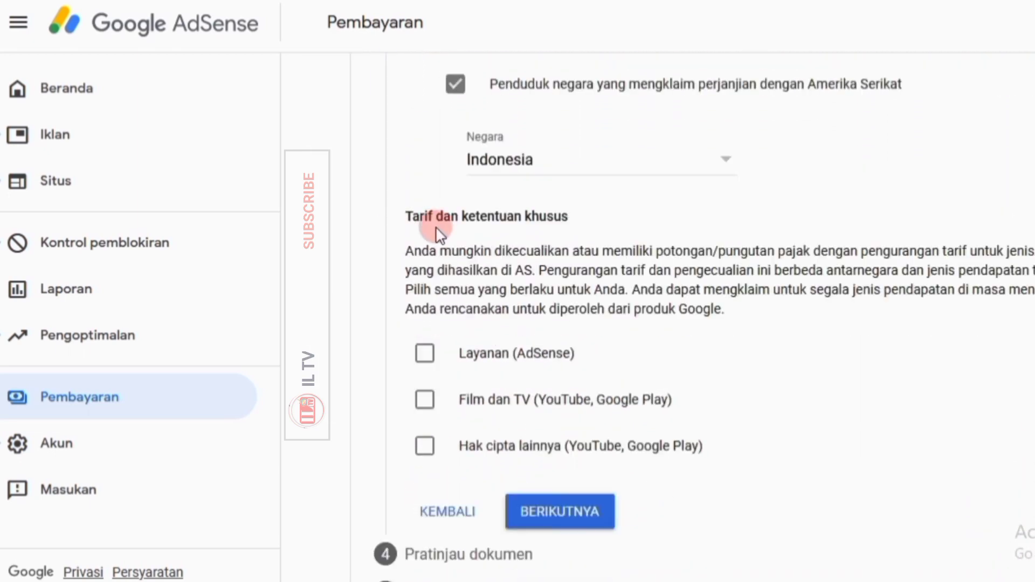
click(426, 361)
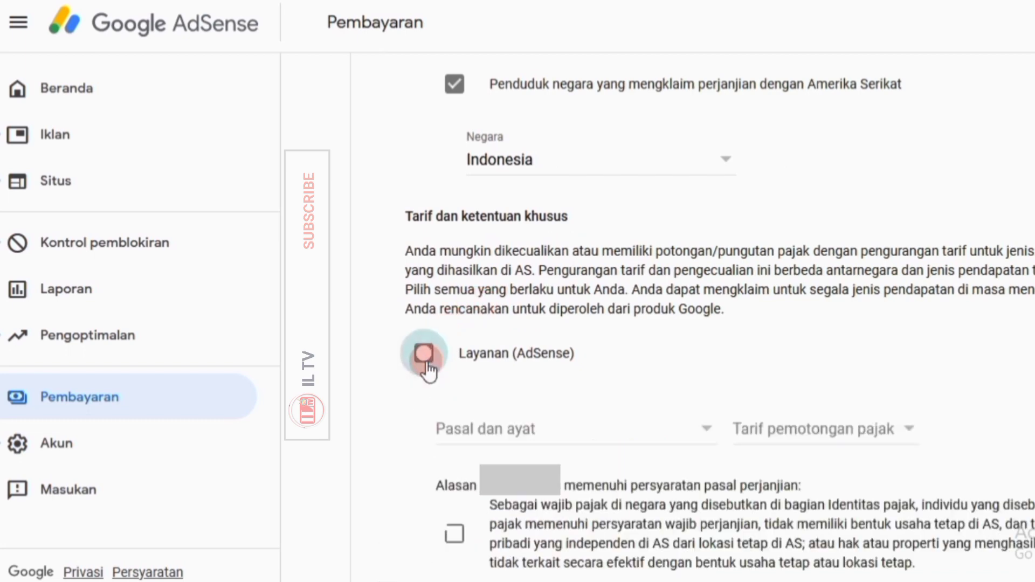
click(501, 430)
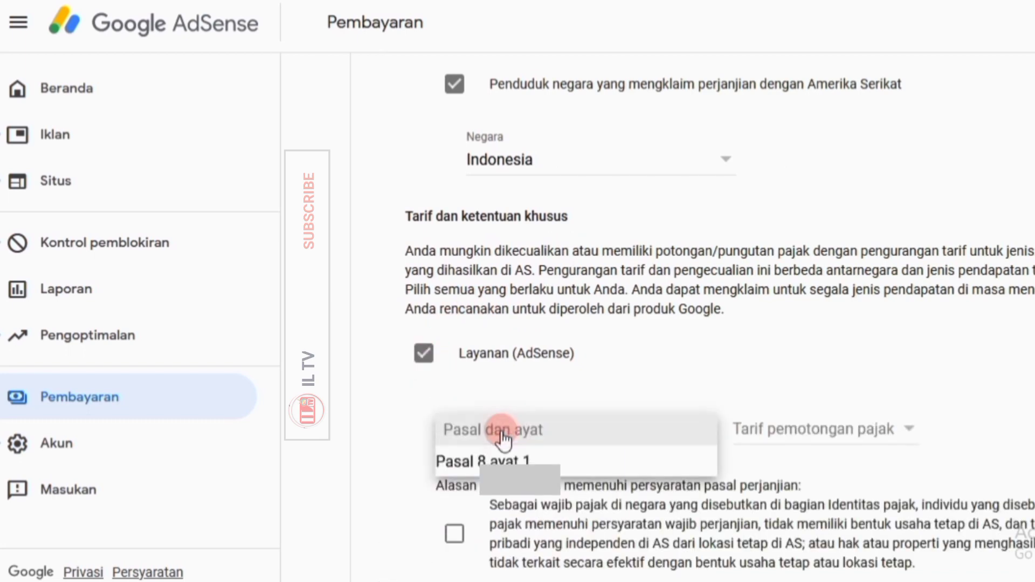
click(534, 460)
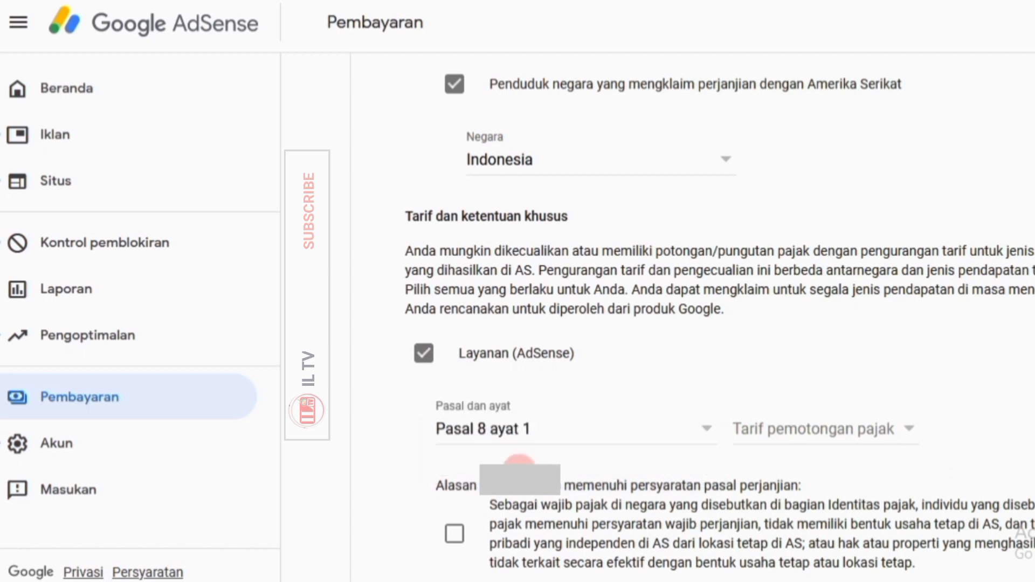
click(809, 447)
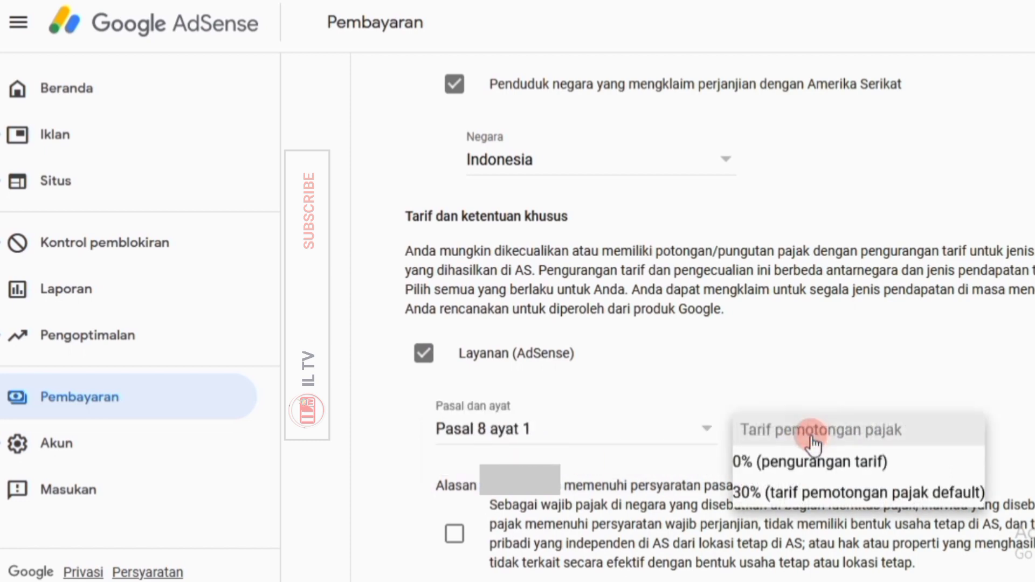
click(835, 470)
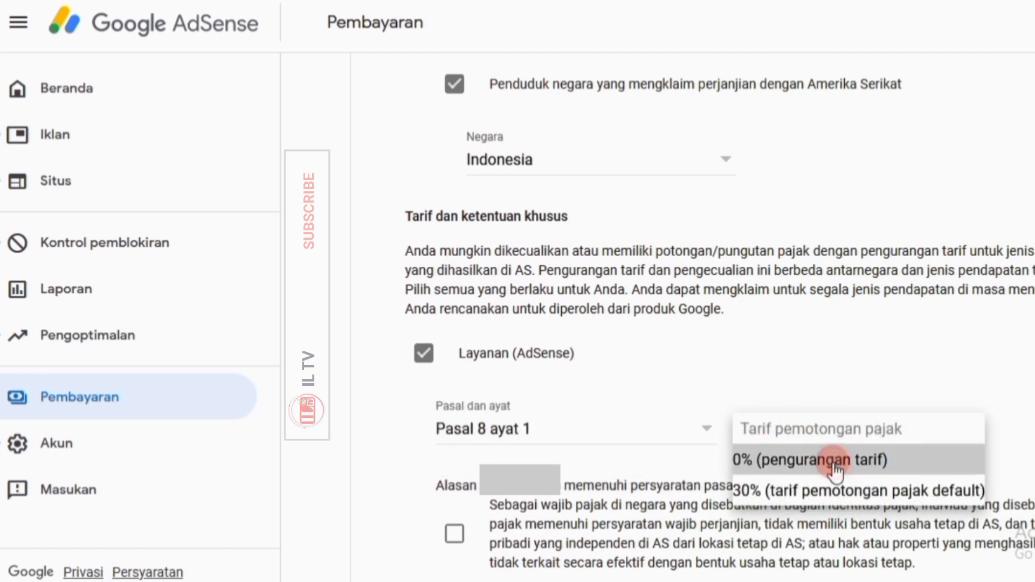
scroll(647, 404, down, 4)
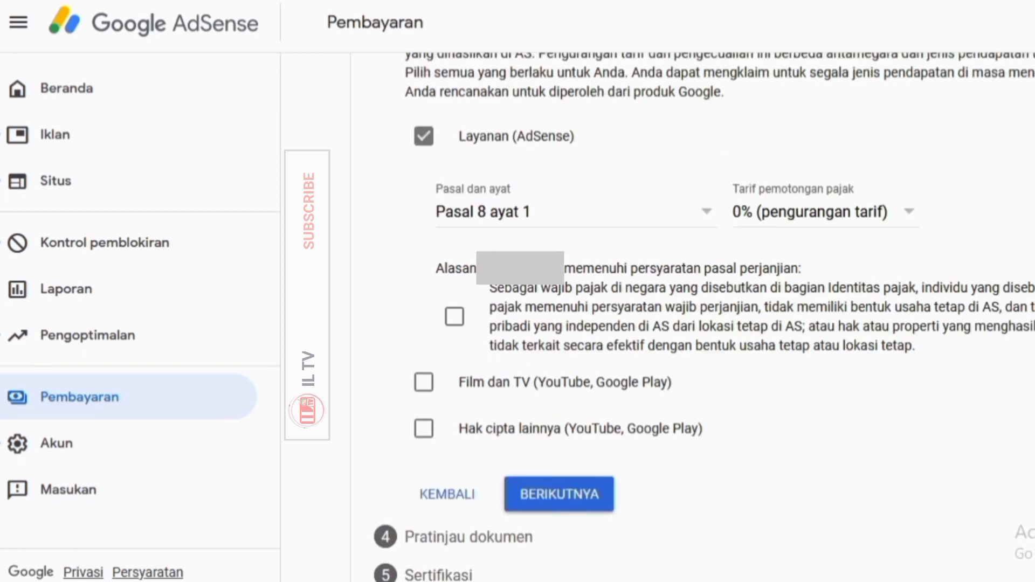
click(455, 317)
click(456, 317)
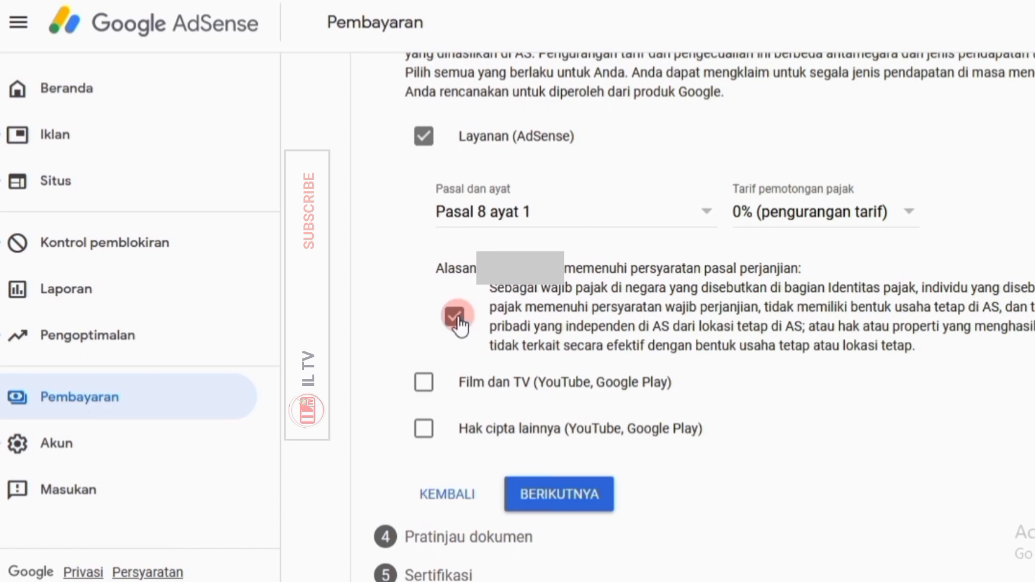
Claim Film dan TV (YouTube, Google Play) under Pasal 13 ayat 2 at 10% (pengurangan tarif) and check its treaty eligibility statement
click(425, 384)
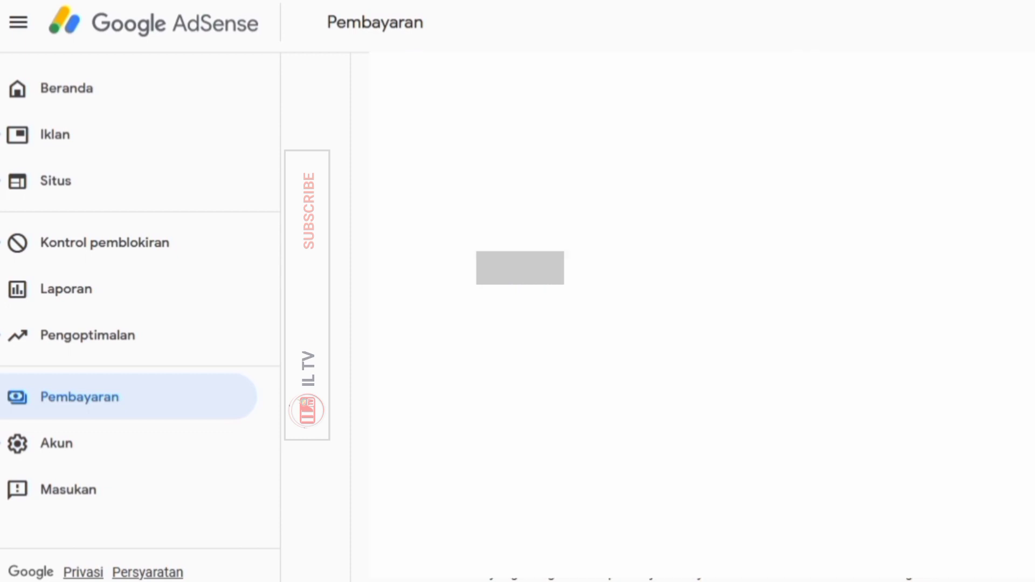
scroll(690, 209, down, 3)
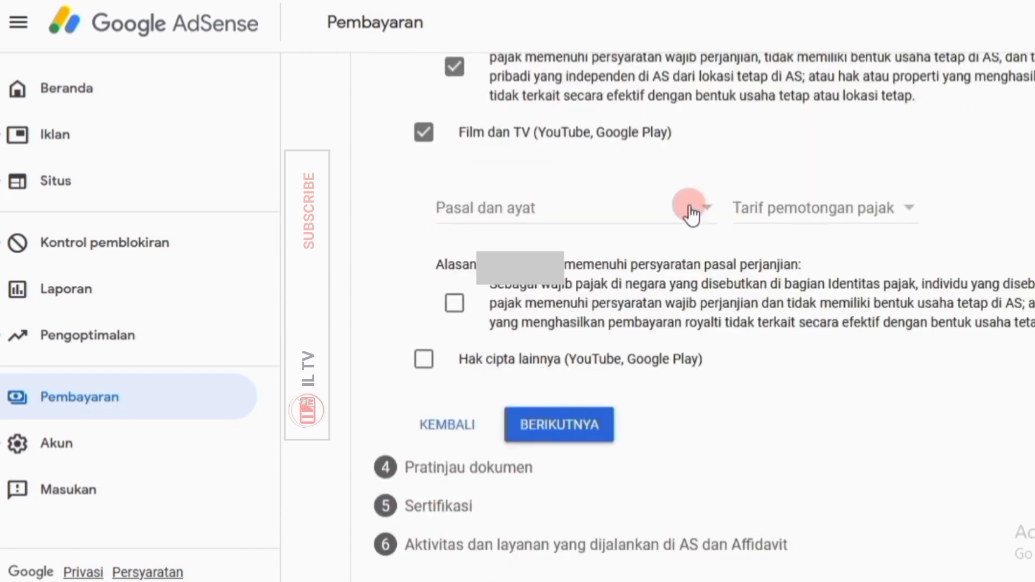
click(691, 209)
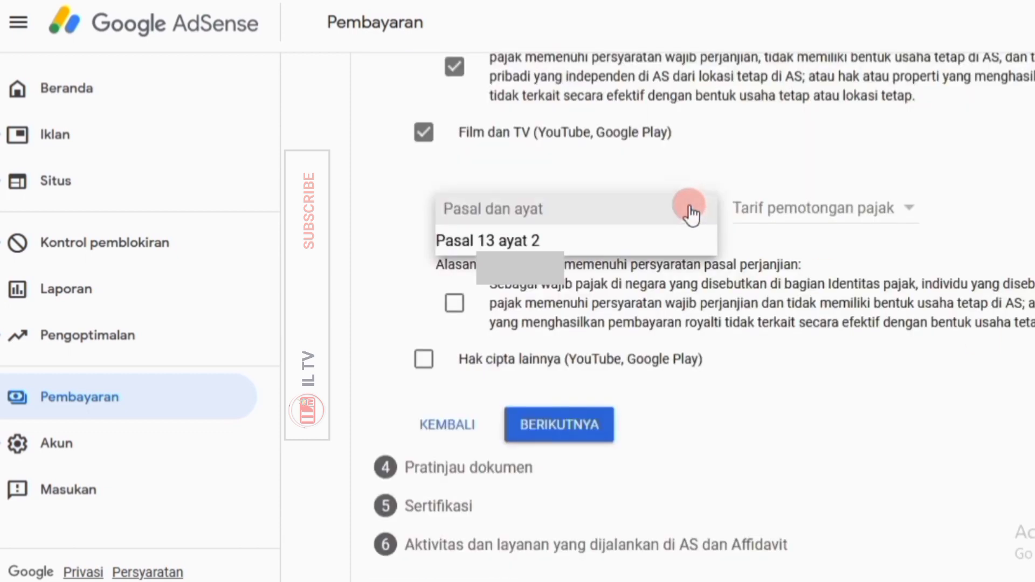
click(561, 243)
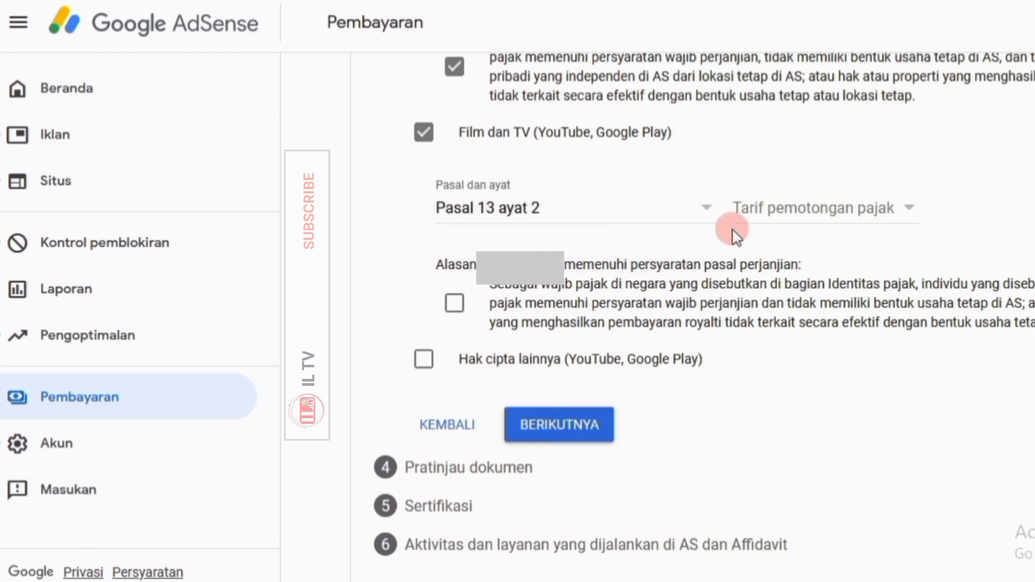
click(770, 229)
click(809, 244)
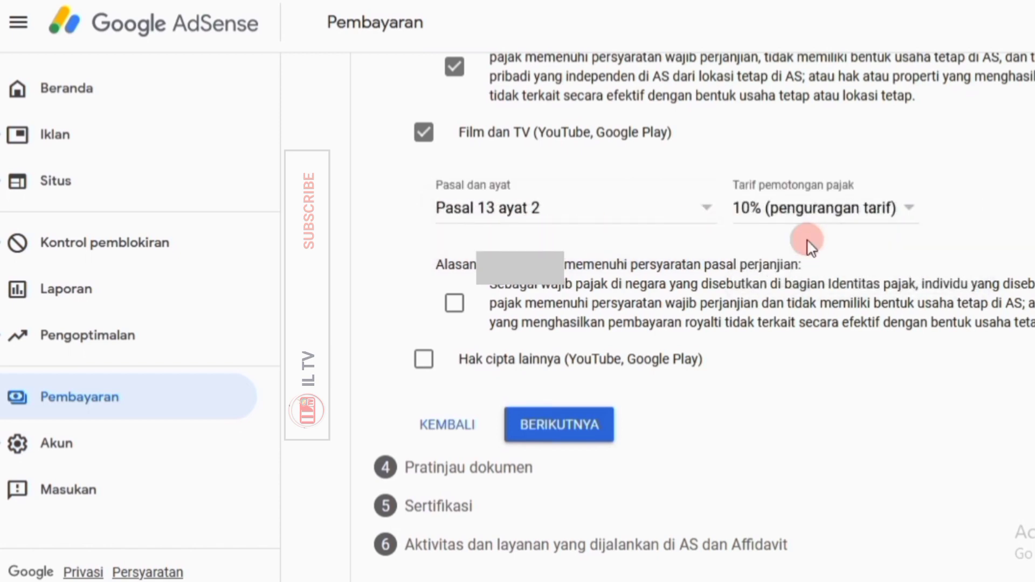
click(455, 303)
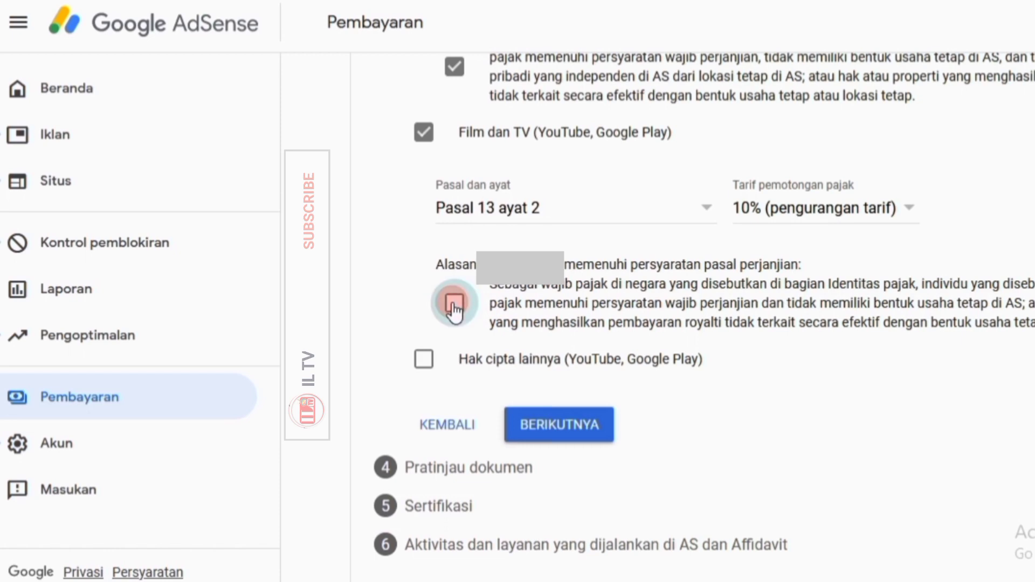
Claim Hak cipta lainnya (YouTube, Google Play) under Pasal 13 ayat 2 at 10% (pengurangan tarif) and check its treaty eligibility statement
click(425, 359)
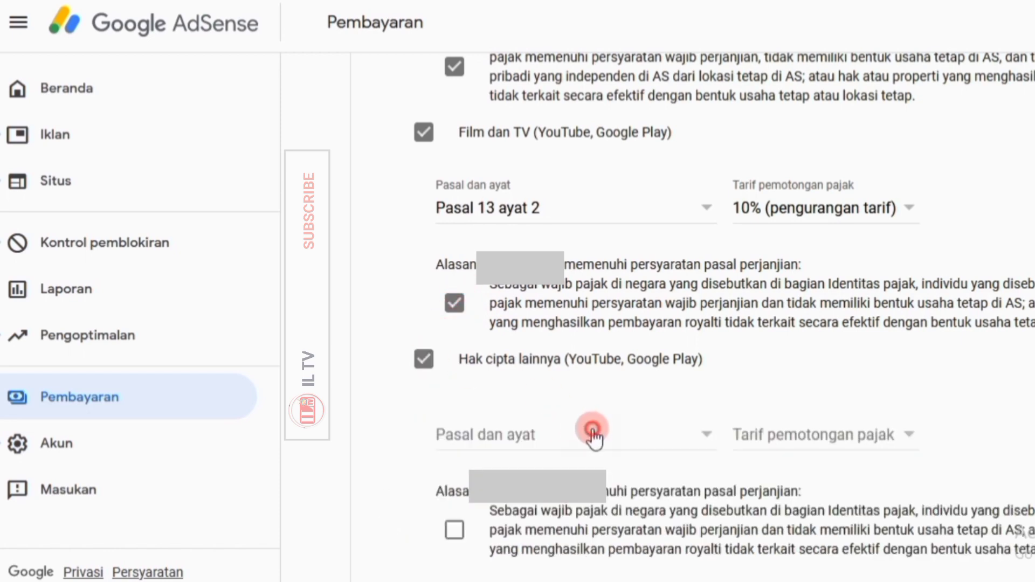
click(593, 437)
click(604, 462)
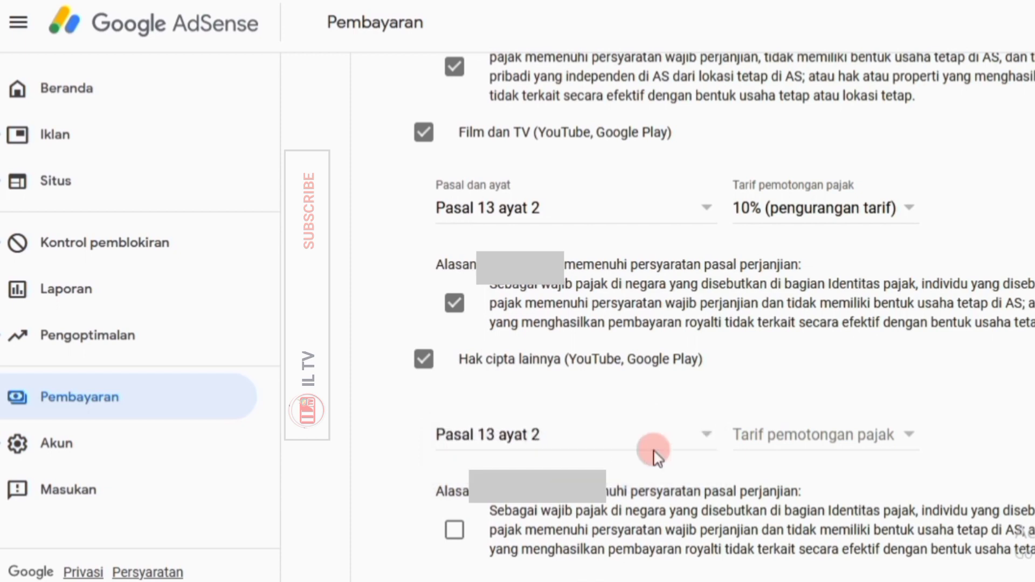
click(771, 435)
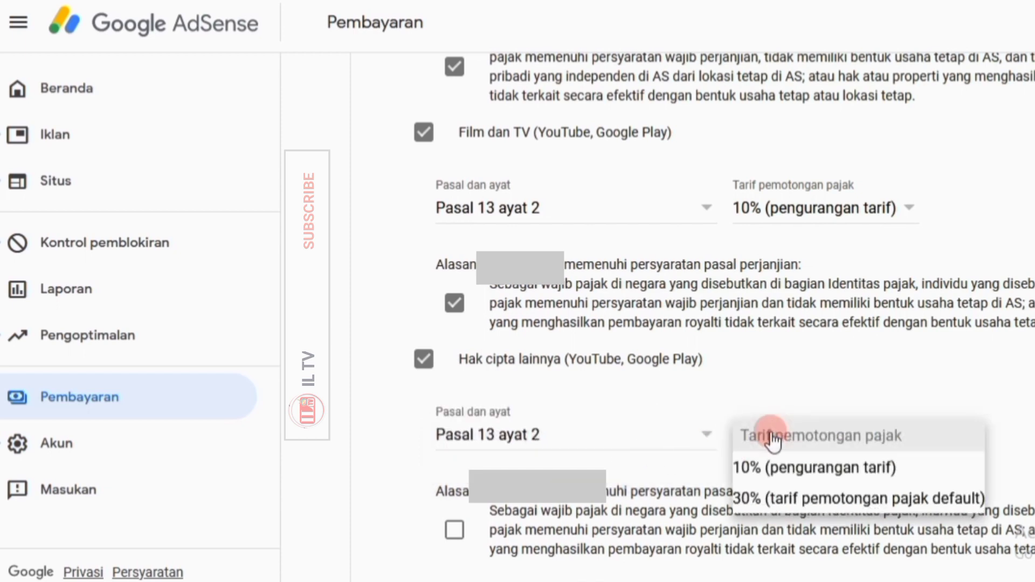
click(809, 467)
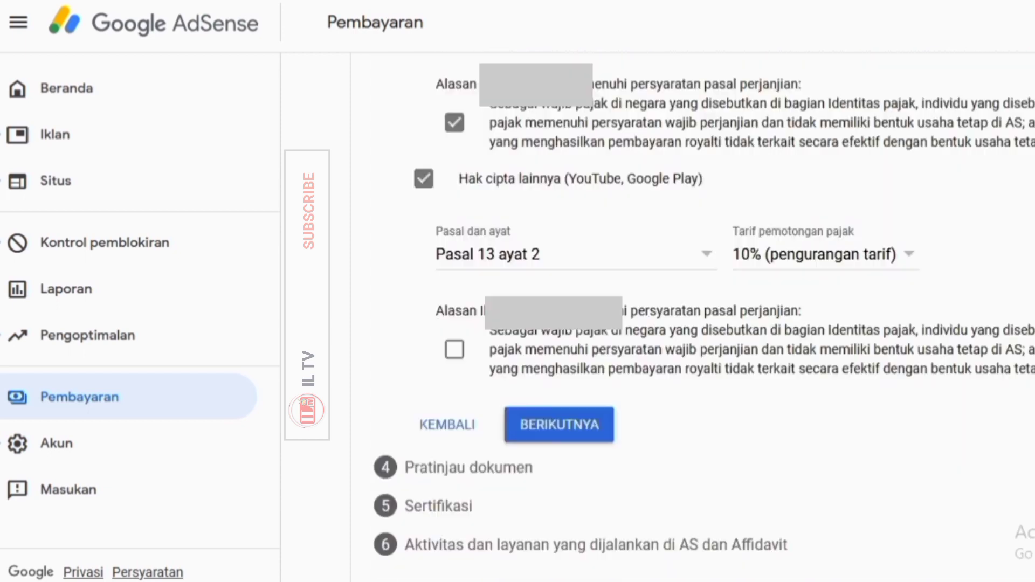
click(456, 354)
Continue to the document preview, declare the generated W-8BEN forms reviewed and correct, and proceed to the certification section
click(548, 428)
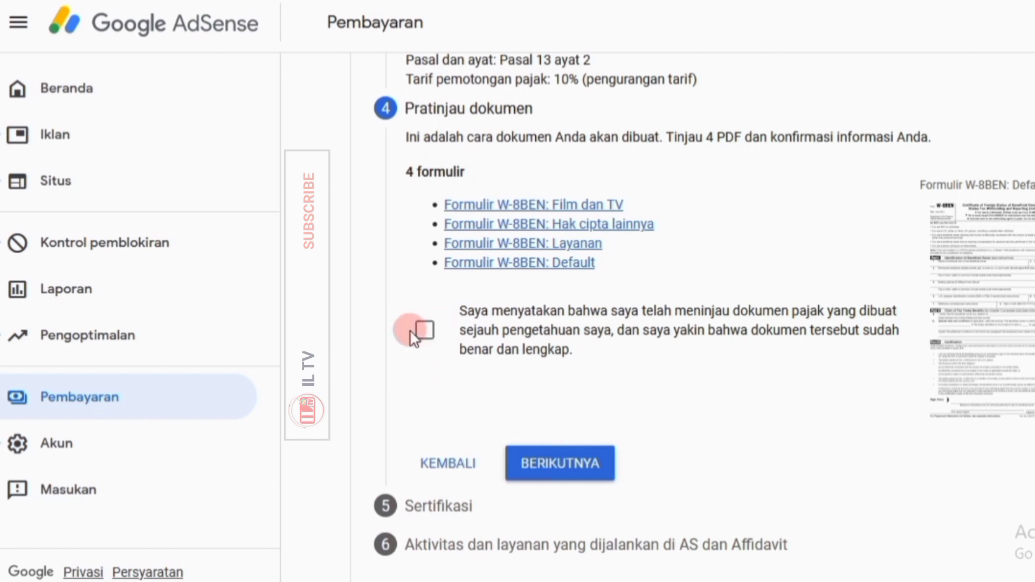
click(424, 334)
click(554, 474)
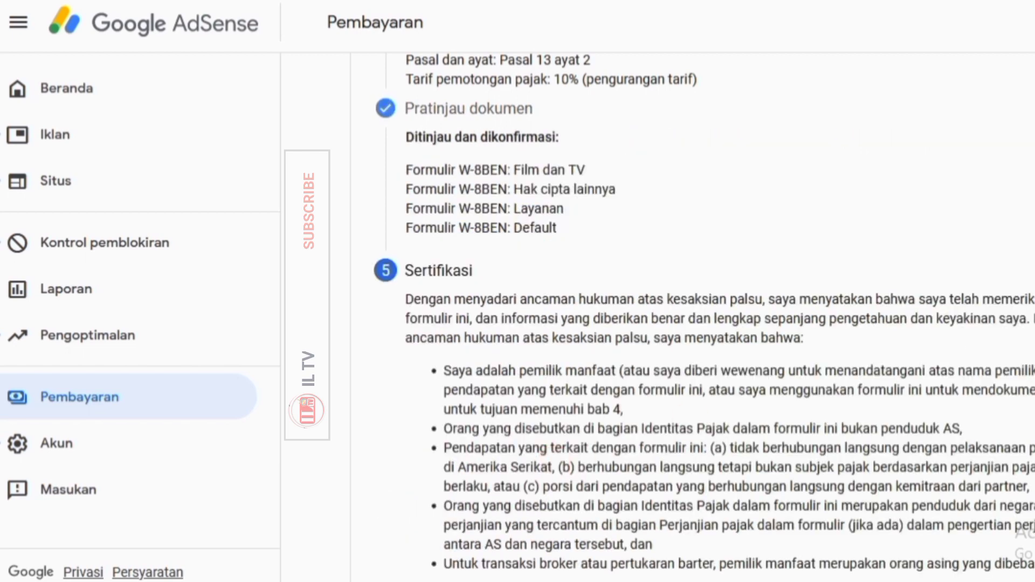
Sign the certification with the full legal name, answer Ya to being the person named in the signature section, and continue
scroll(693, 318, down, 5)
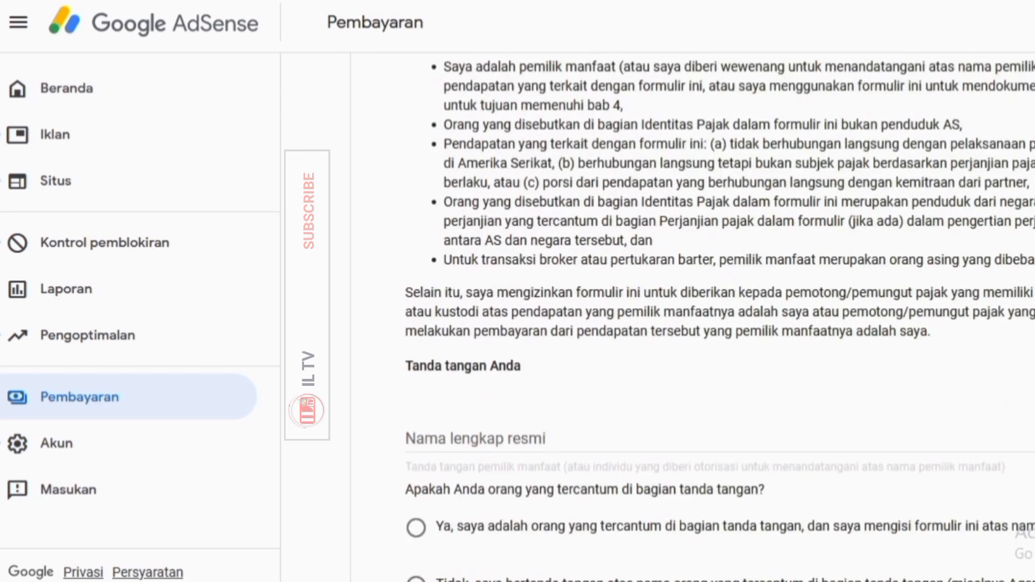
click(485, 437)
text(tulis)
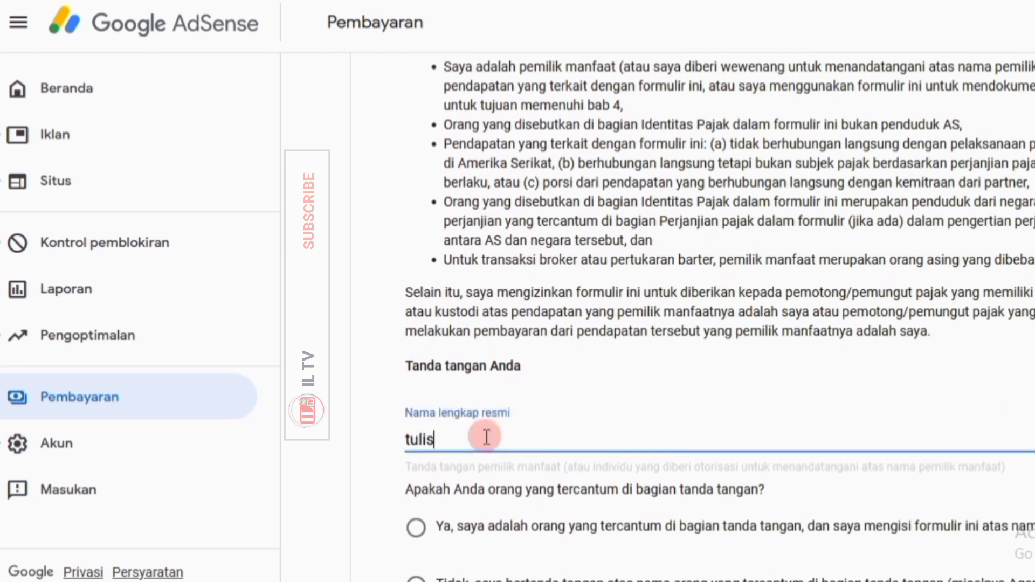
text( nama lengkap sesuai akun)
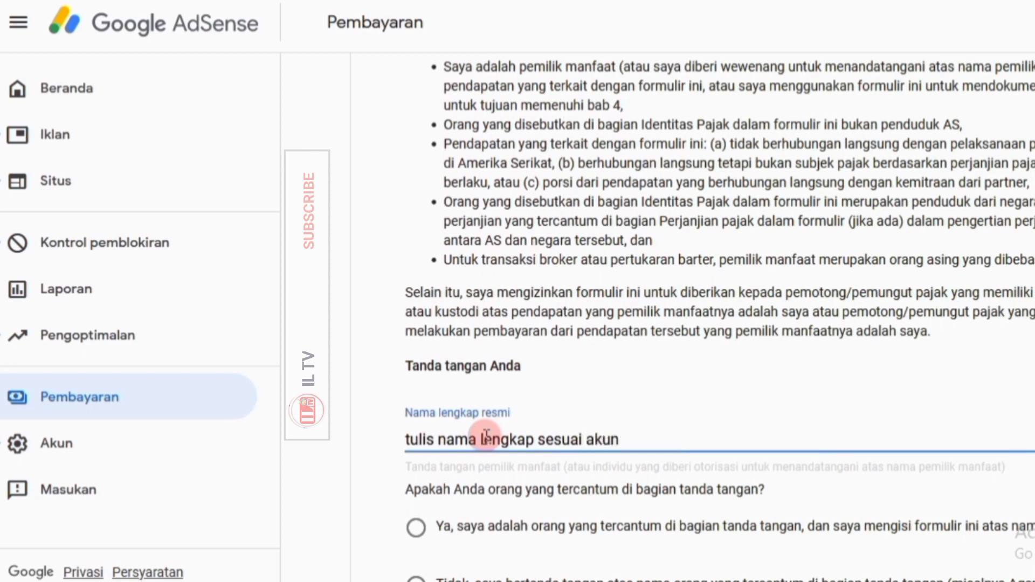
scroll(487, 436, down, 3)
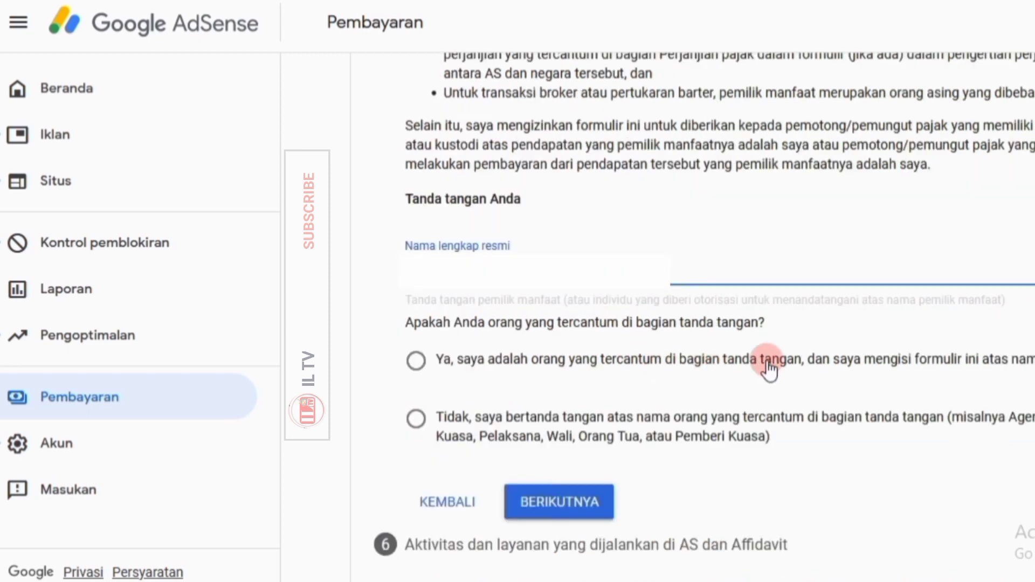
click(415, 362)
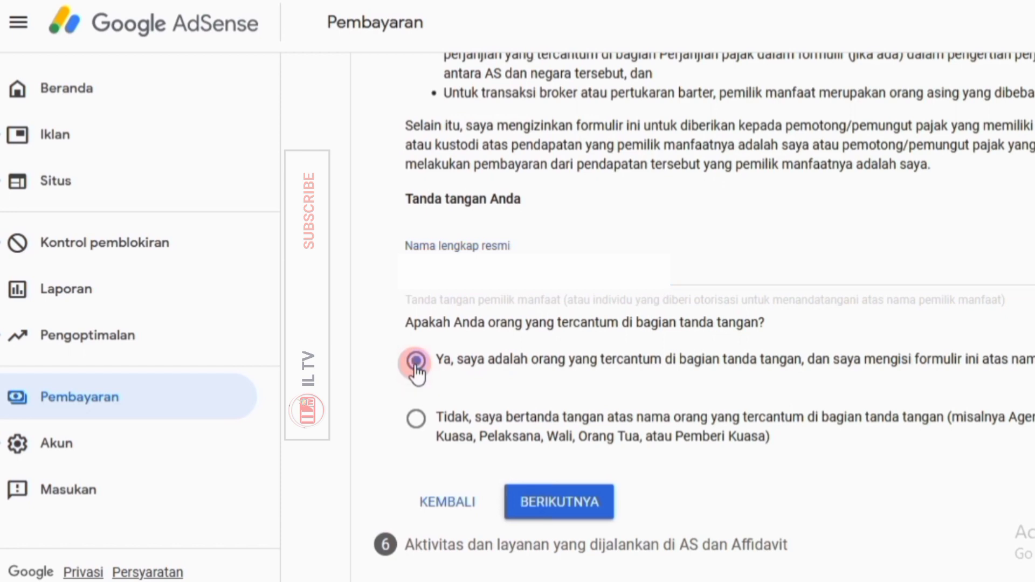
click(584, 500)
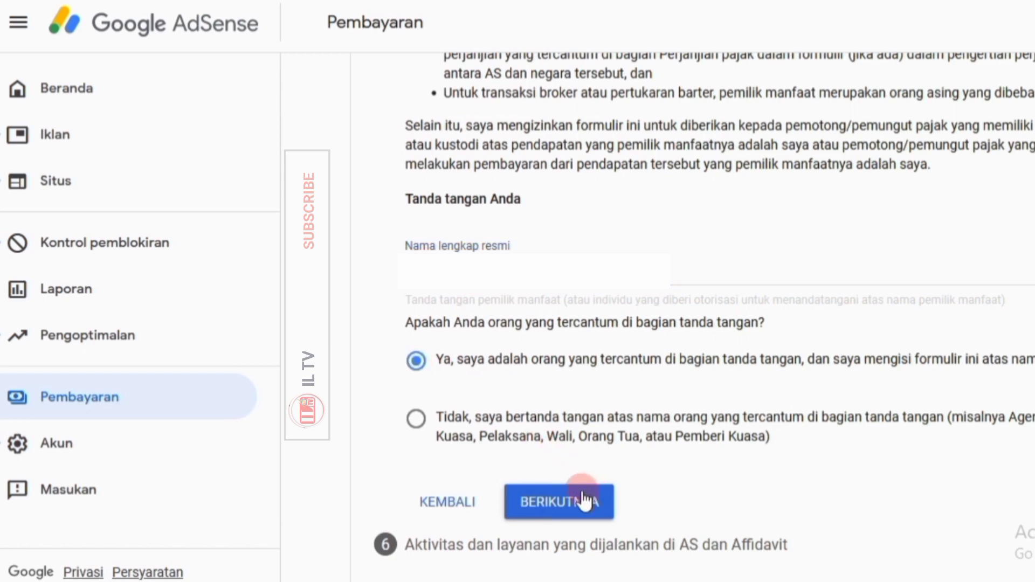
click(550, 506)
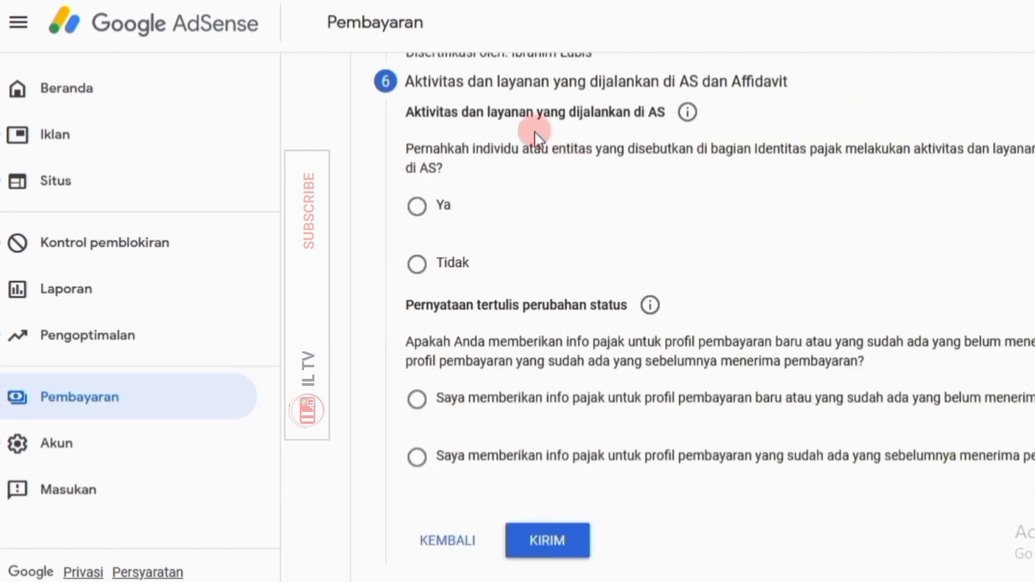
Answer Tidak to having performed activities and services in the US and check the declaration that services are provided outside the US
click(424, 115)
click(417, 264)
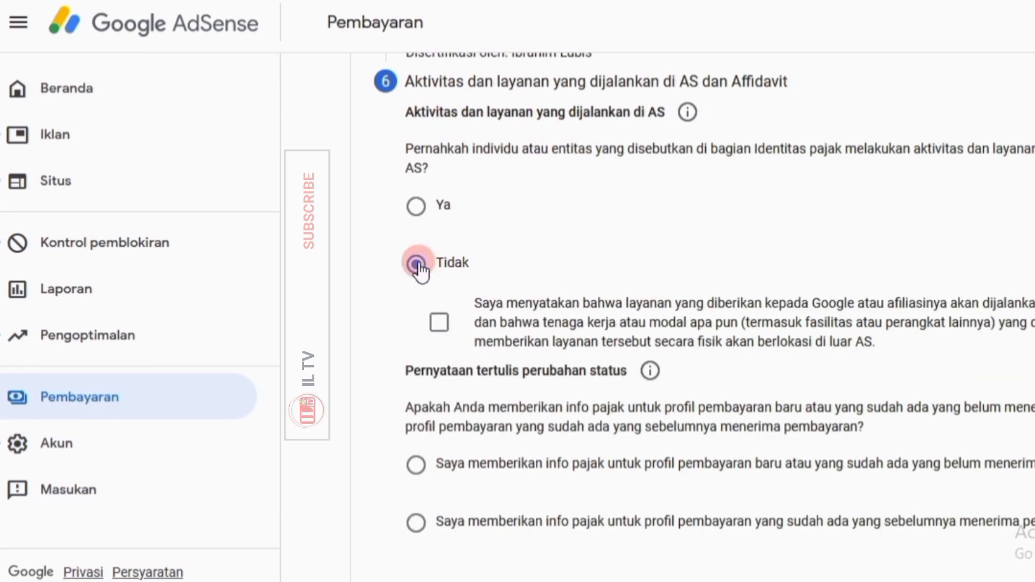
click(440, 324)
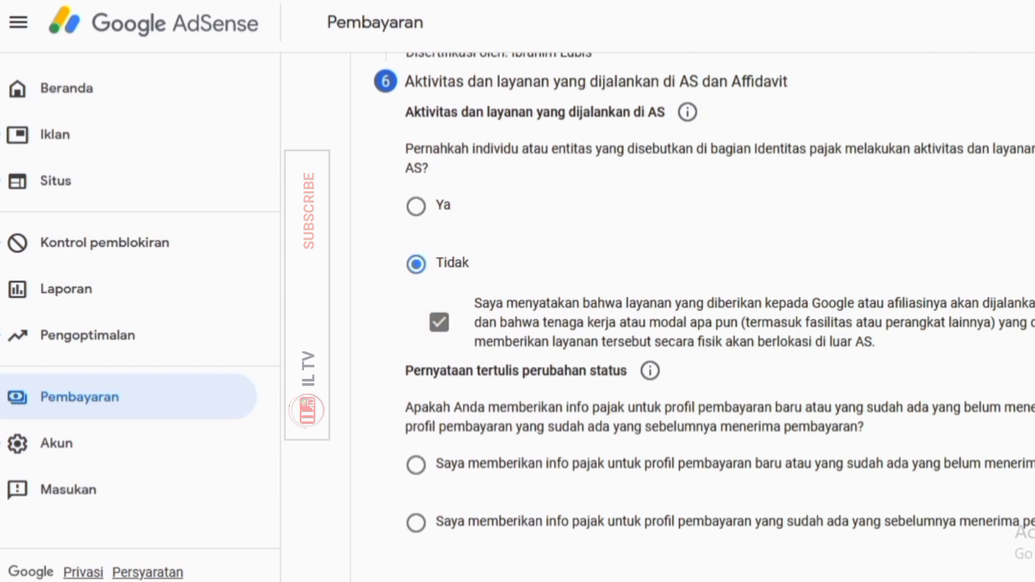
Declare that the tax info is for a new or existing payments profile that has not received payments, and submit the form
scroll(705, 317, down, 1)
click(417, 401)
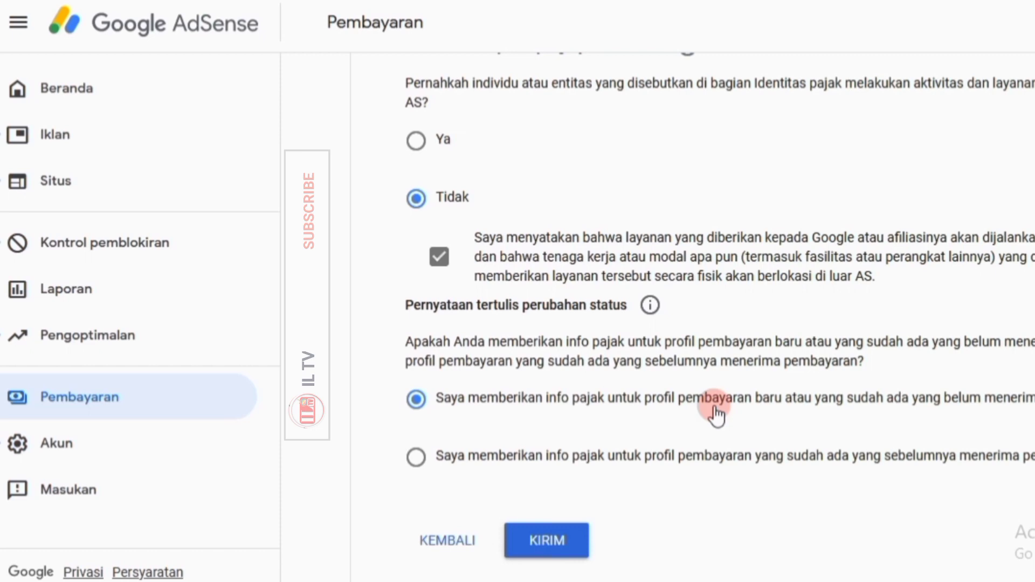
click(545, 541)
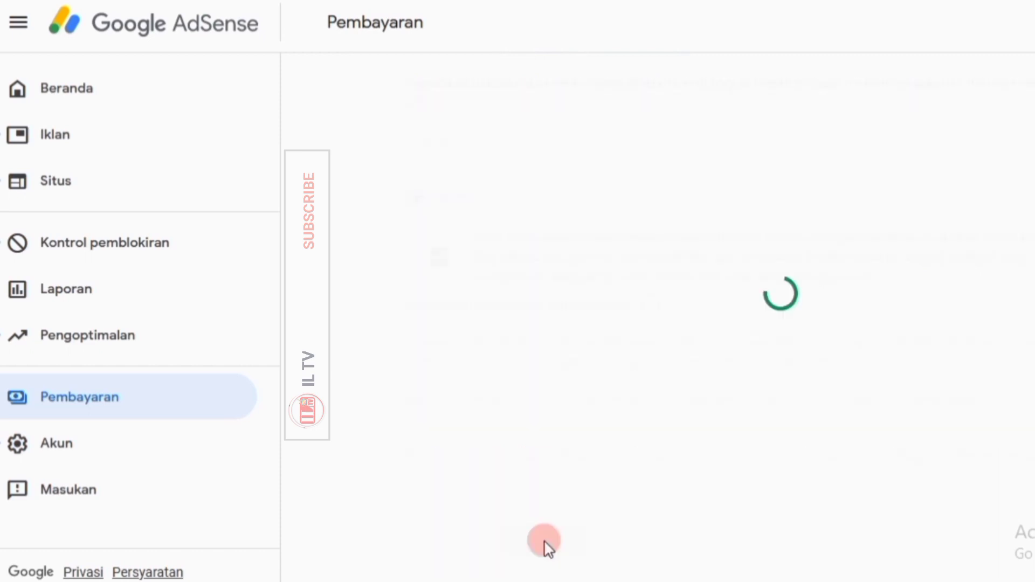